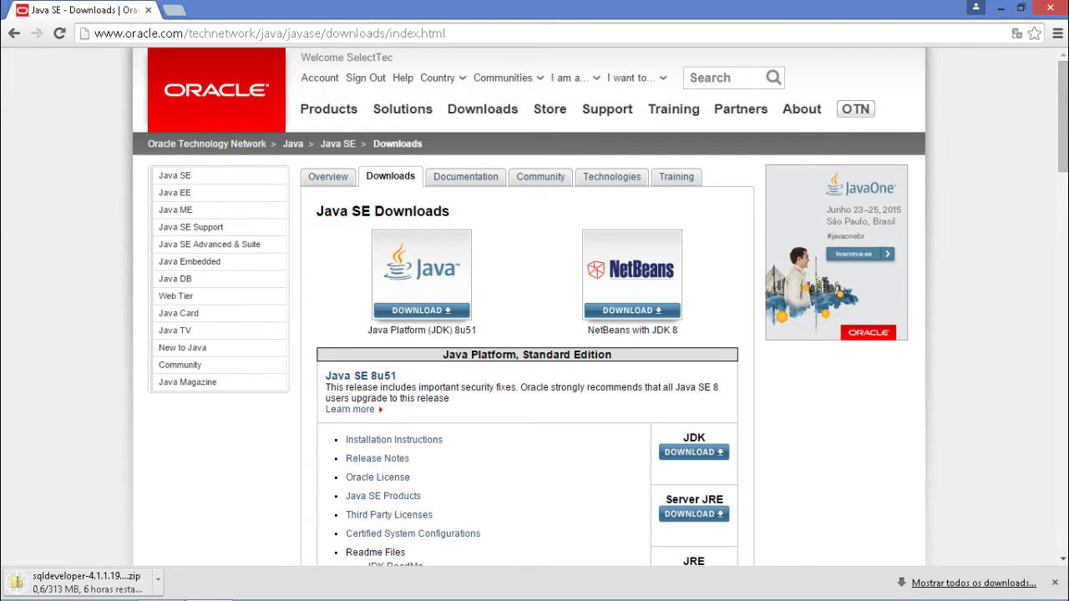
- Open Oracle's Java SE Downloads page while the SQL Developer 4.1.1 zip downloads
left_click(693, 451)
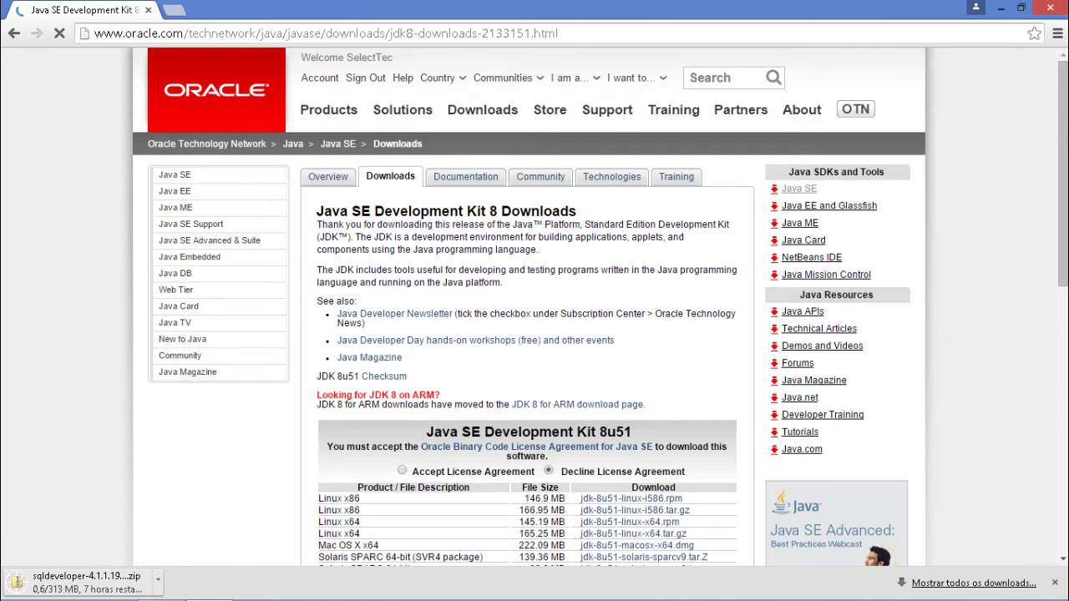
- Accept the JDK 8u51 licence, download jdk-8u51-windows-x64.exe, and bring up the downloads list
scroll(534, 334, "down", 2)
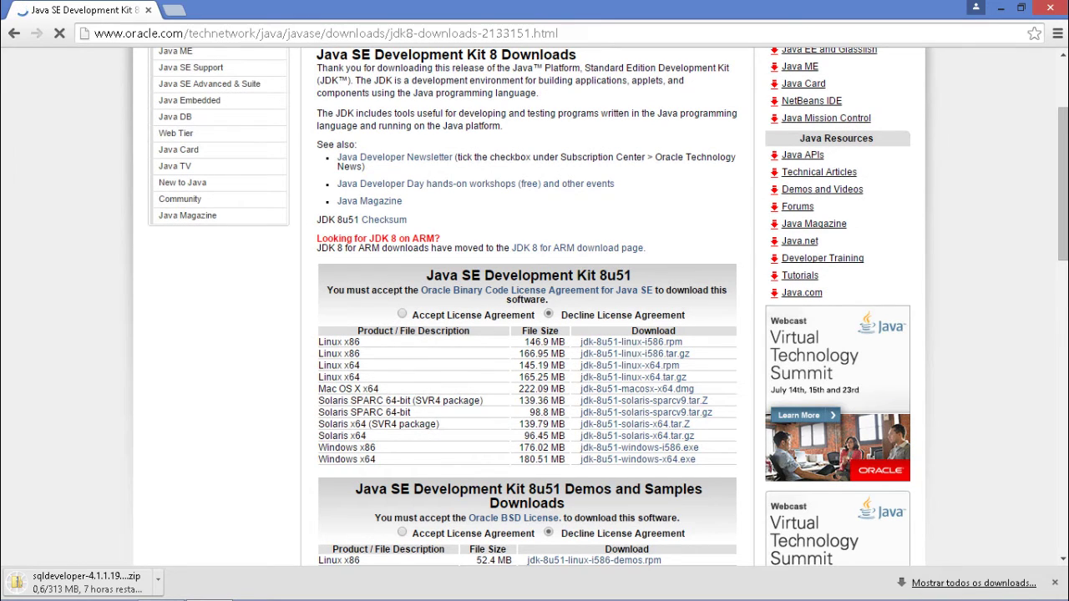
left_click(401, 314)
scroll(417, 334, "down", 2)
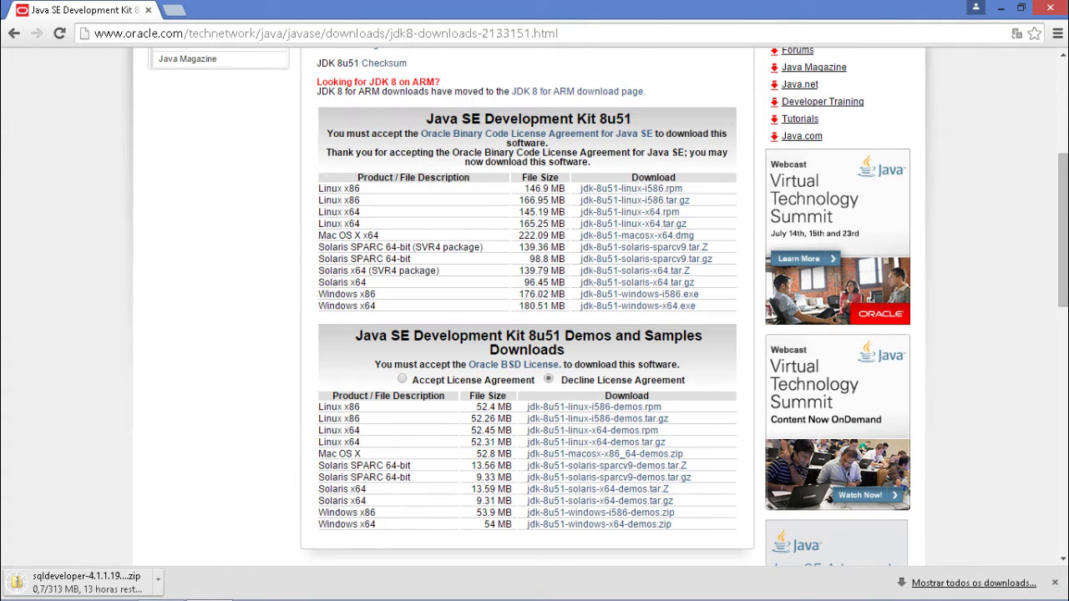
left_click(638, 306)
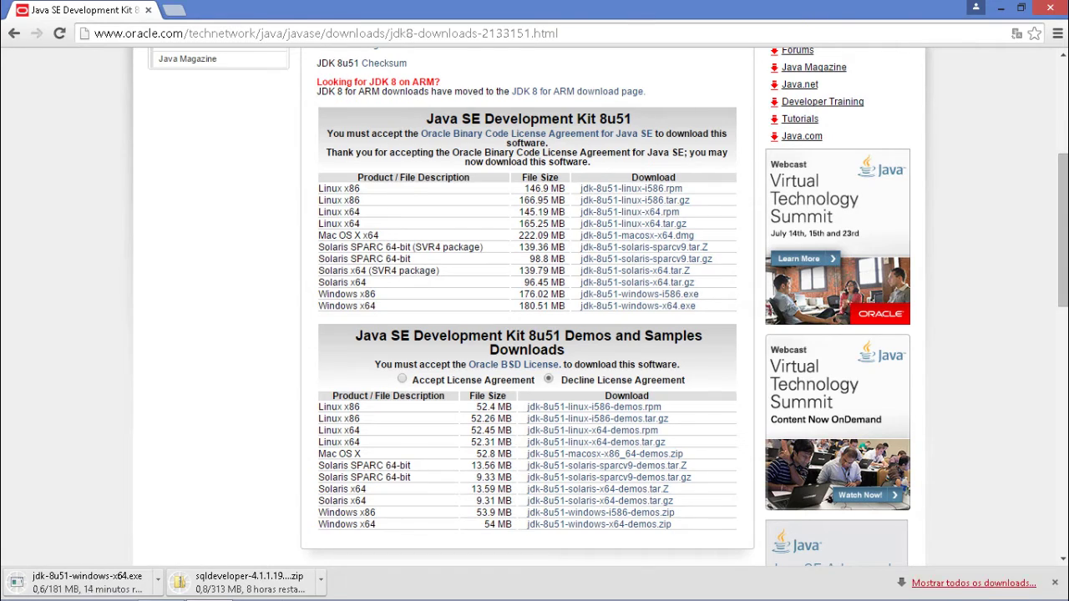
left_click(974, 583)
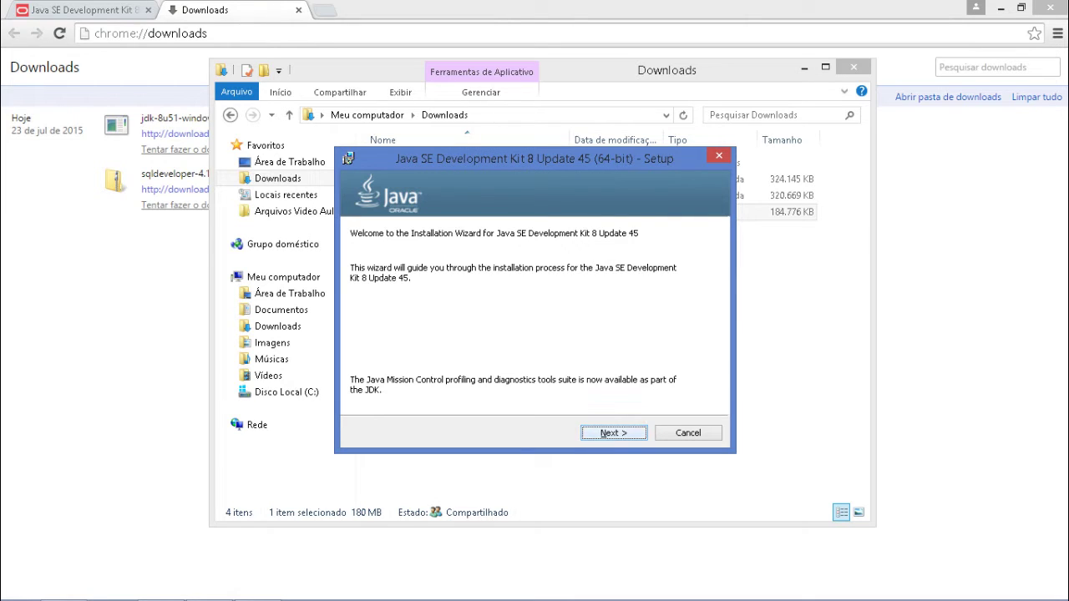
- Continue past the Welcome page of the JDK 8 Update 45 installer
key("Return")
key("Return")
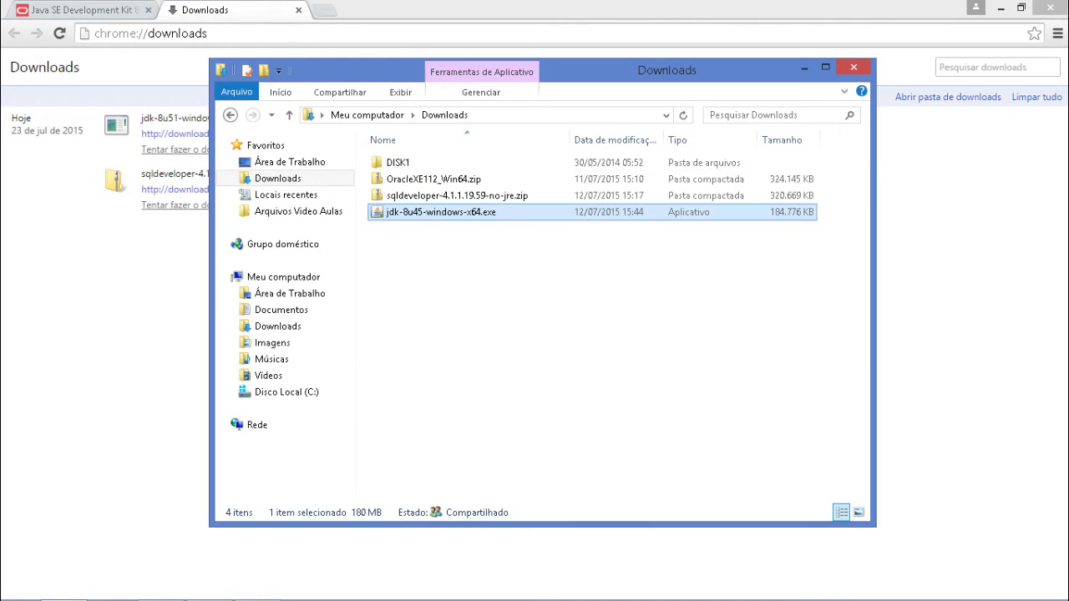
- Confirm in Meu computador's Propriedades that Windows 8.1 Pro is 64-bit, then close it
key("alt+F4")
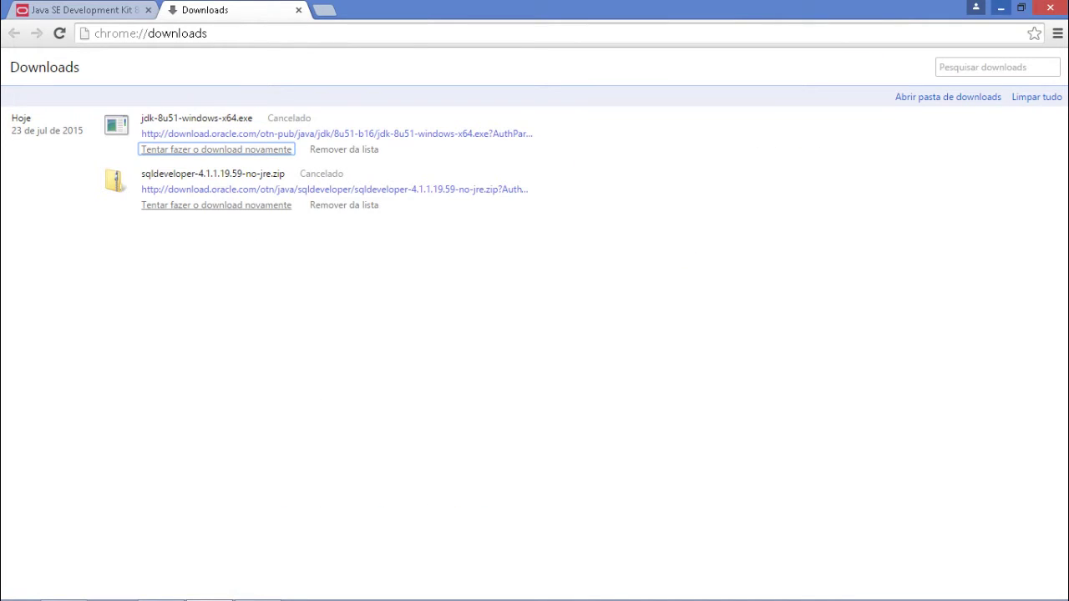
left_click(1001, 9)
left_click(37, 31)
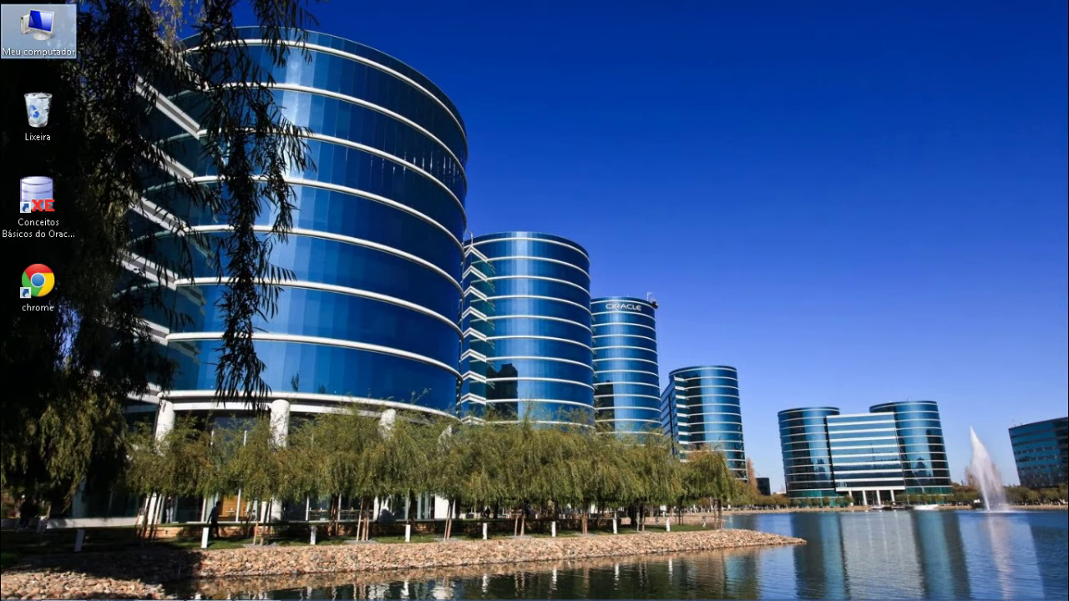
right_click(35, 31)
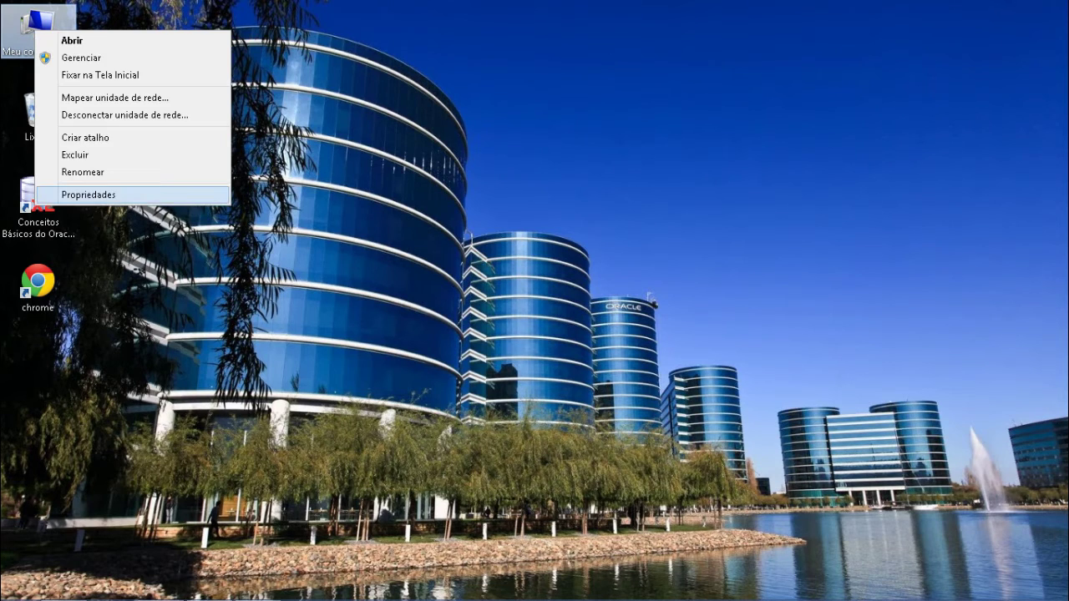
left_click(88, 195)
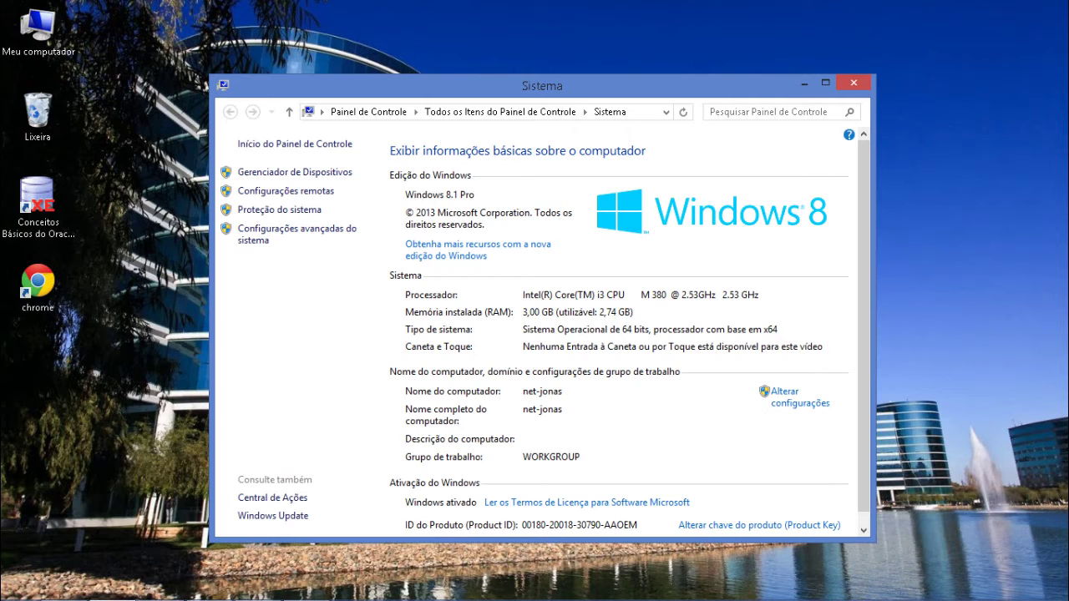
left_click(853, 82)
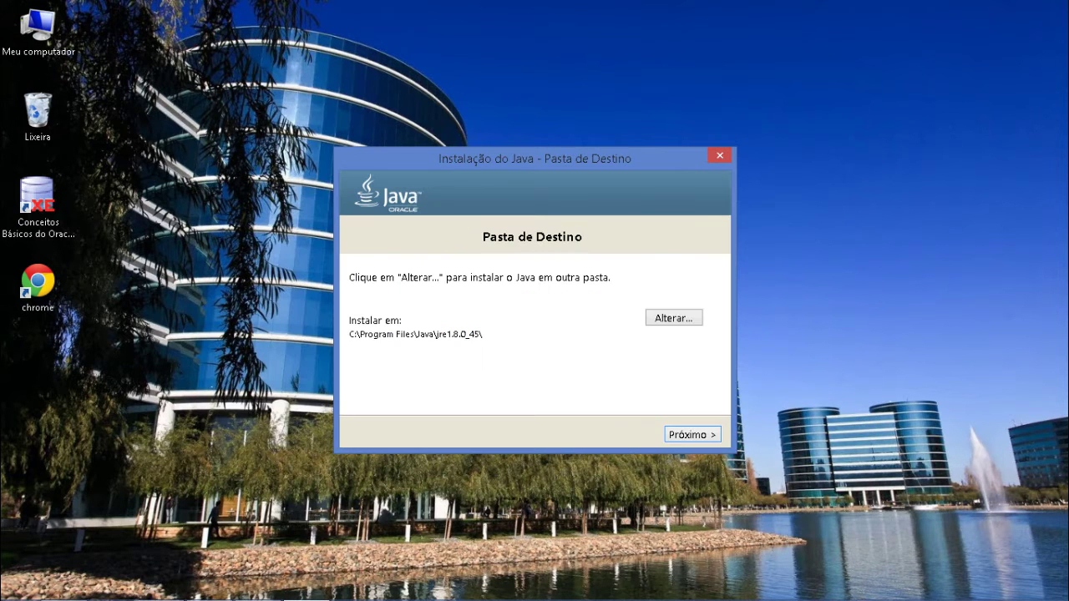
- Install JDK 8 Update 45 into the default Java folder and close the finished installer
key("Return")
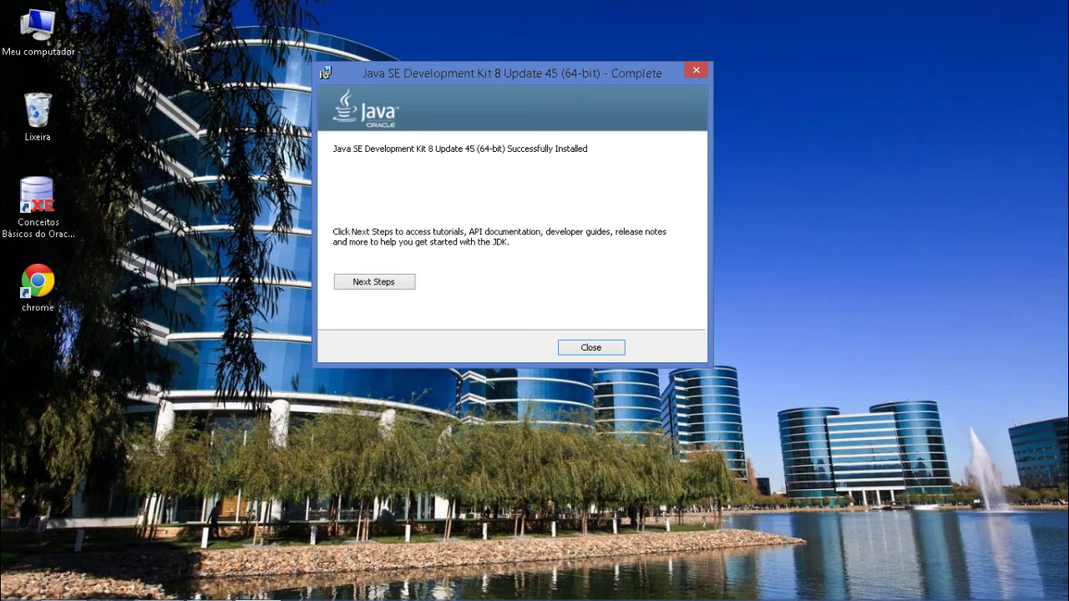
key("Return")
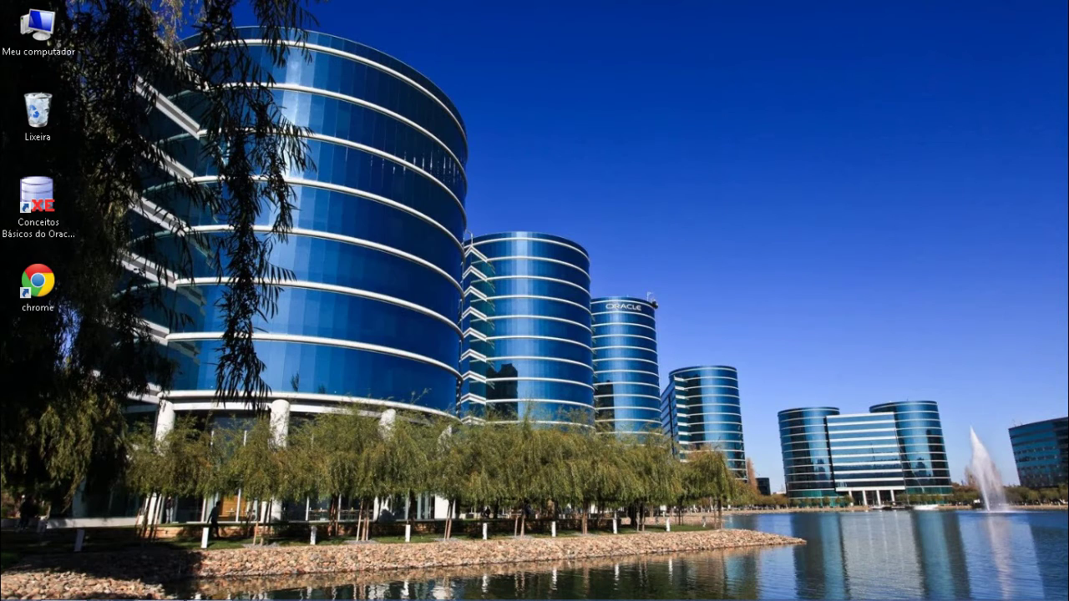
- Extract sqldeveloper-4.1.1.19.59-no-jre.zip in Downloads with 7-Zip's Extrair aqui into a sqldeveloper folder
double_click(37, 32)
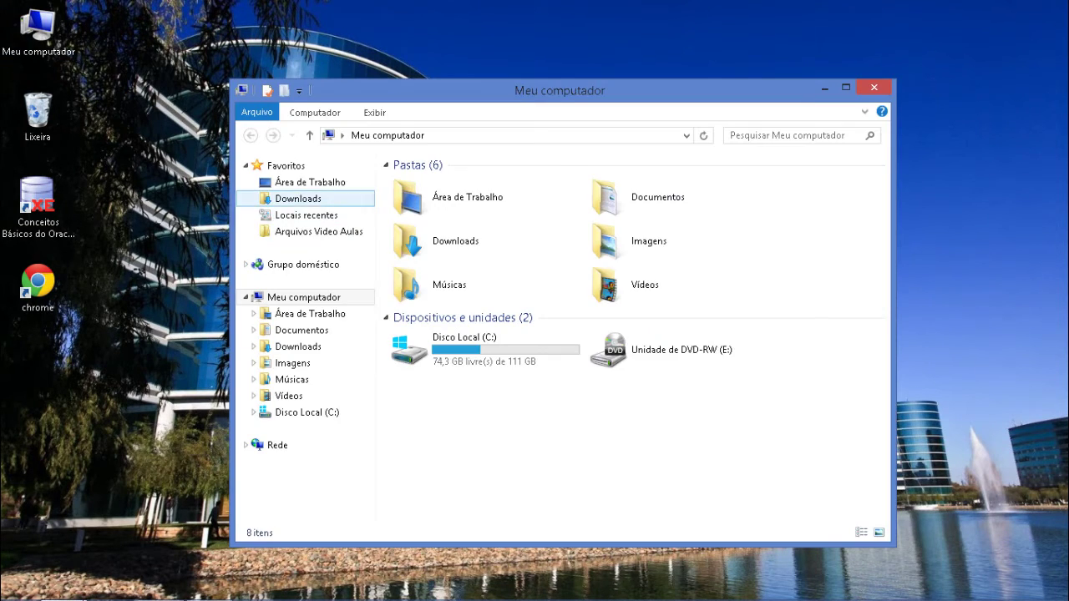
left_click(298, 198)
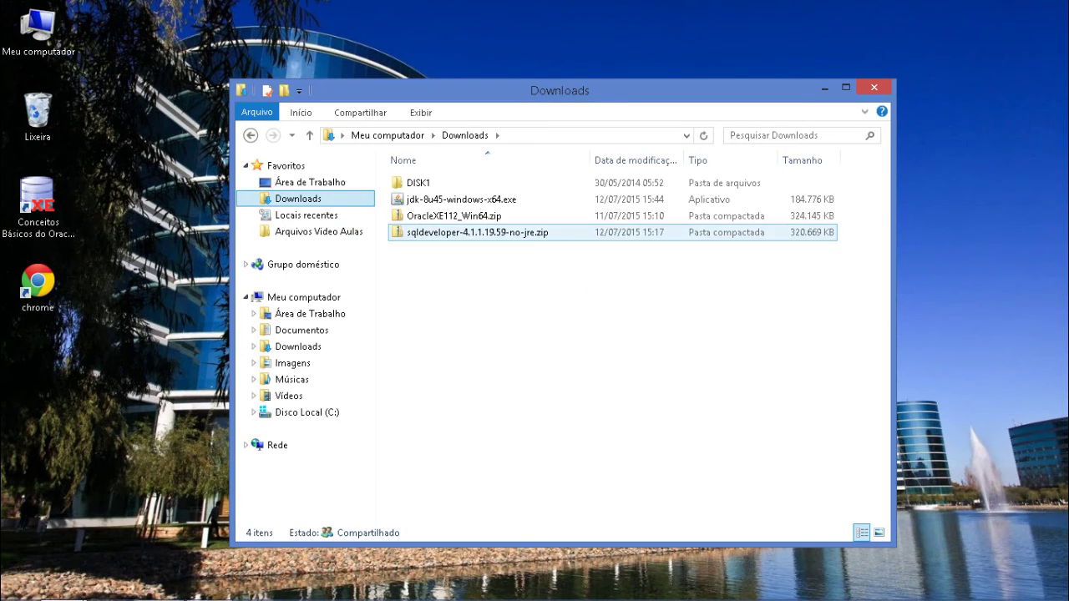
left_click(477, 232)
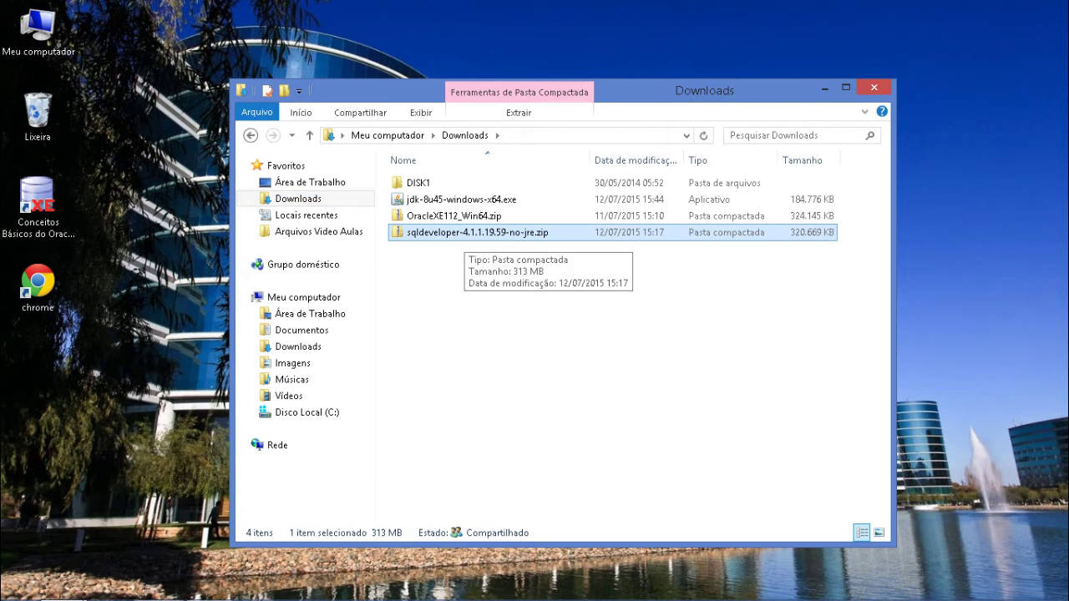
right_click(458, 236)
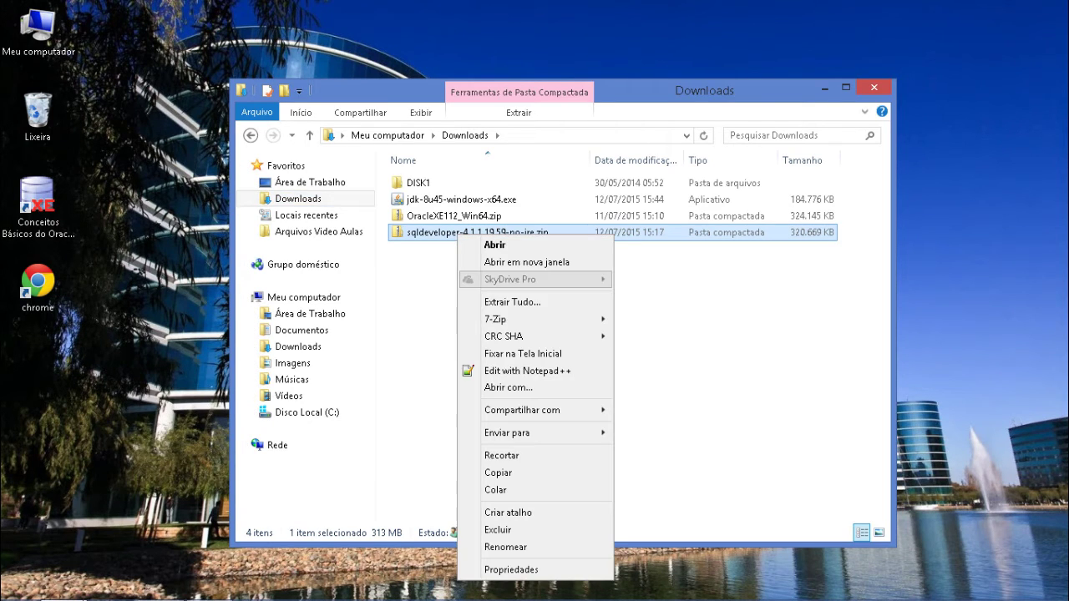
mouse_move(543, 319)
left_click(660, 371)
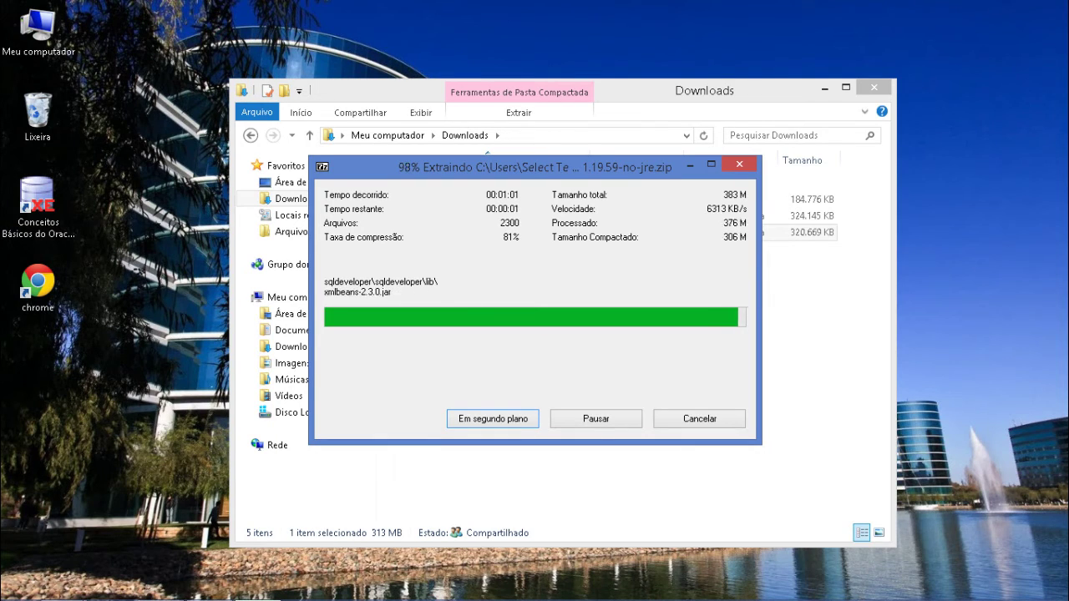
left_click(432, 249)
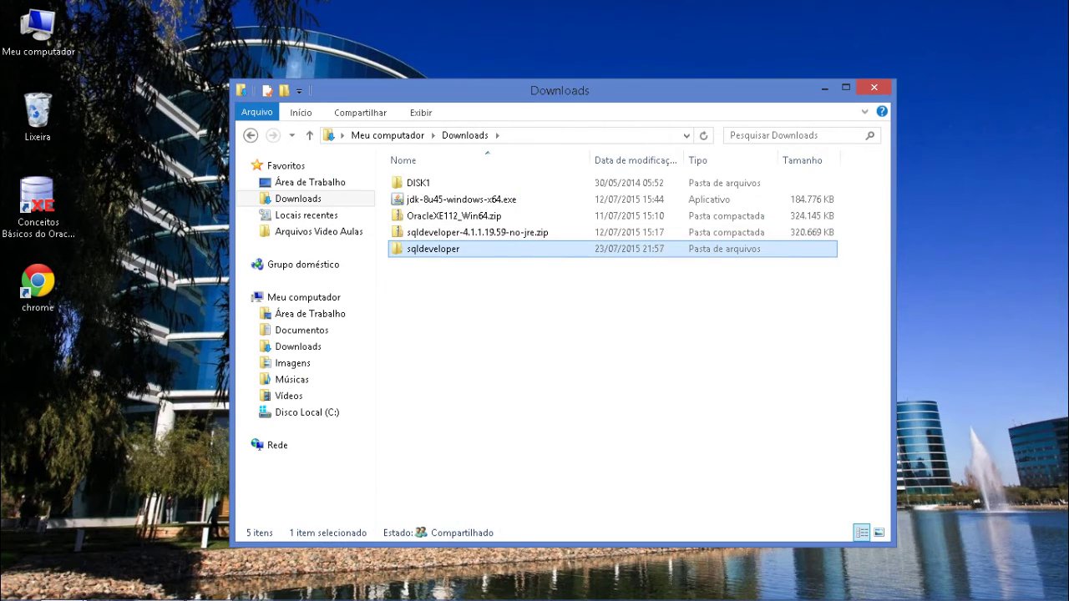
- Copy the sqldeveloper folder into the root of Disco Local (C:)
right_click(431, 251)
left_click(468, 448)
left_click(306, 413)
right_click(469, 386)
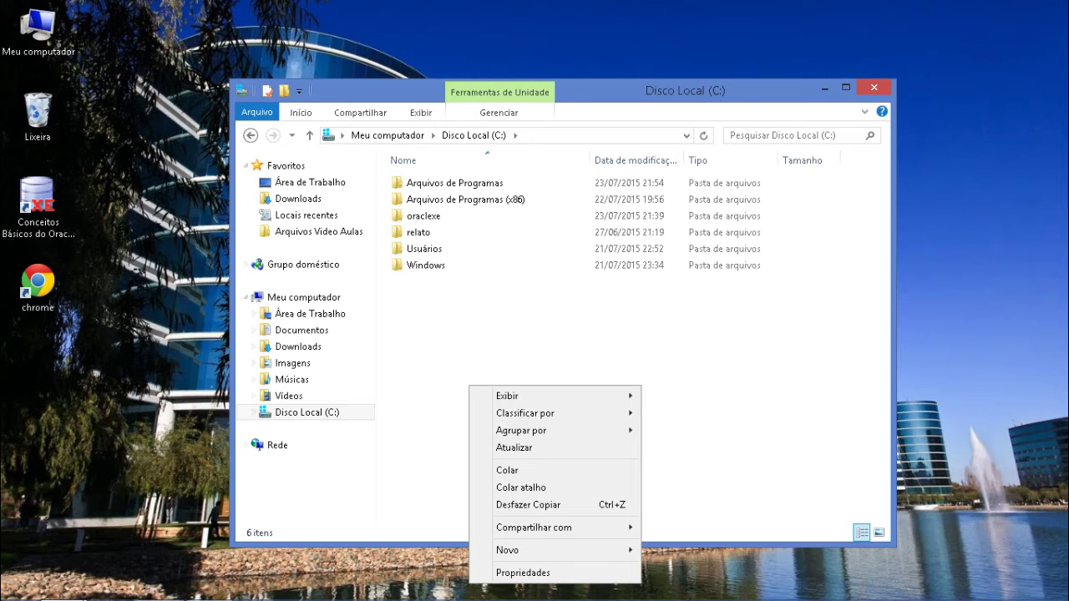
key("ctrl+v")
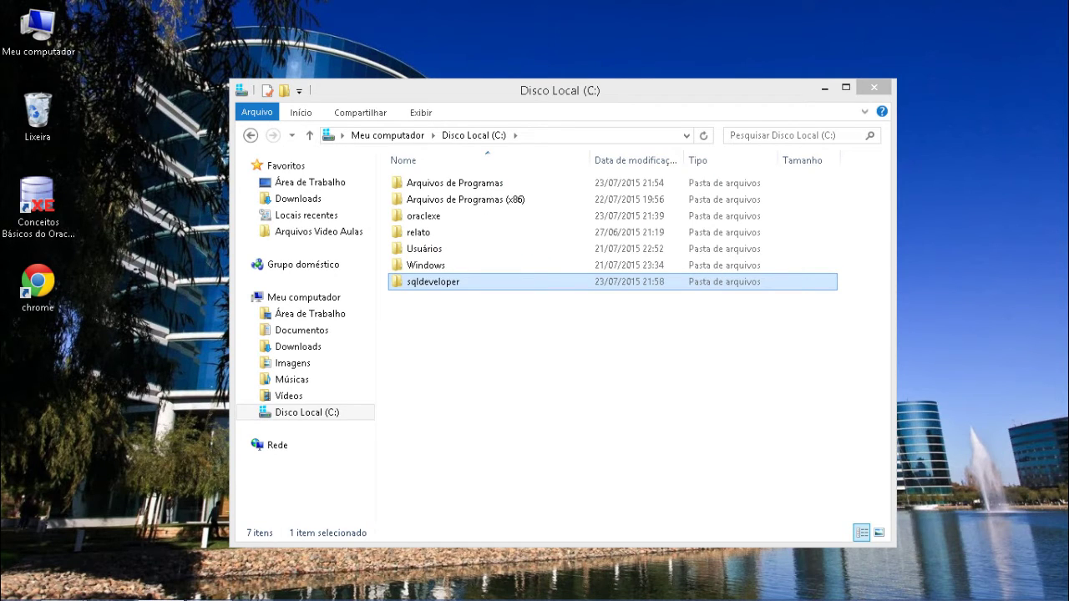
- Open the copied sqldeveloper folder on C: and select sqldeveloper.exe
double_click(434, 286)
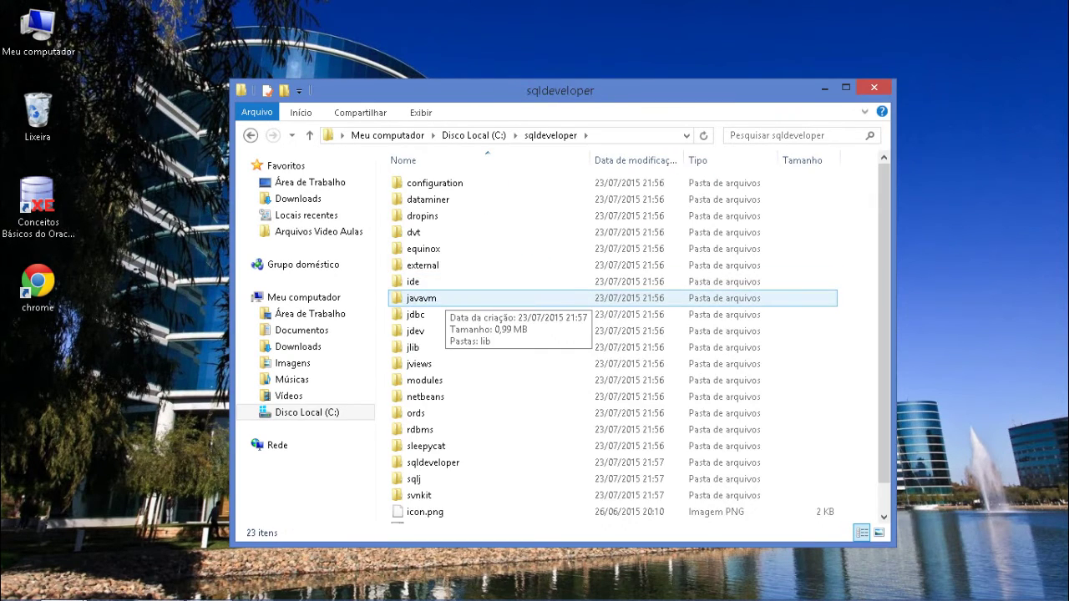
scroll(426, 301, "down", 1)
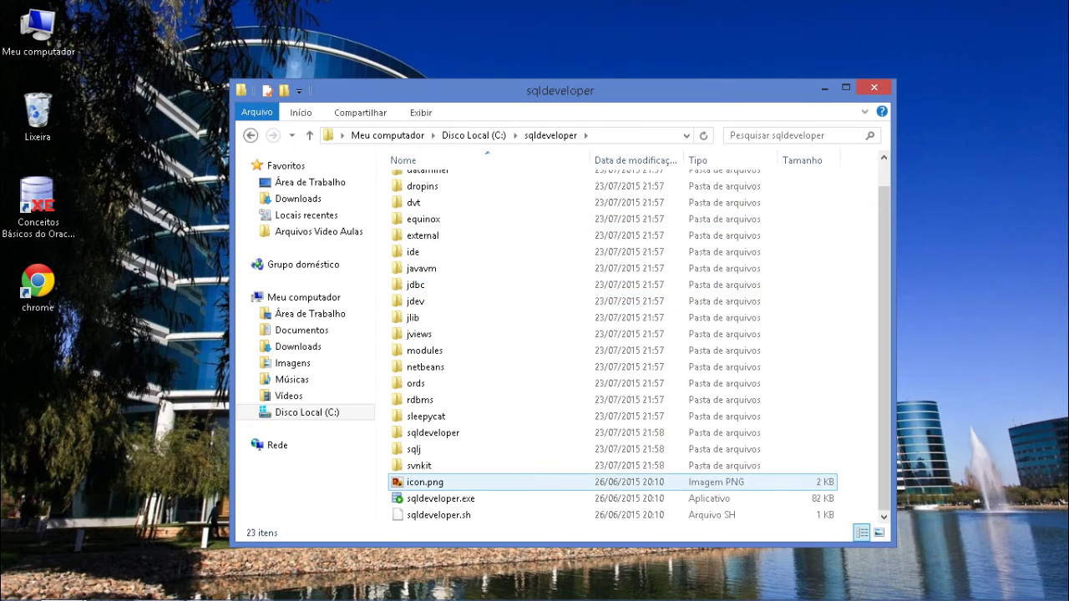
left_click(440, 499)
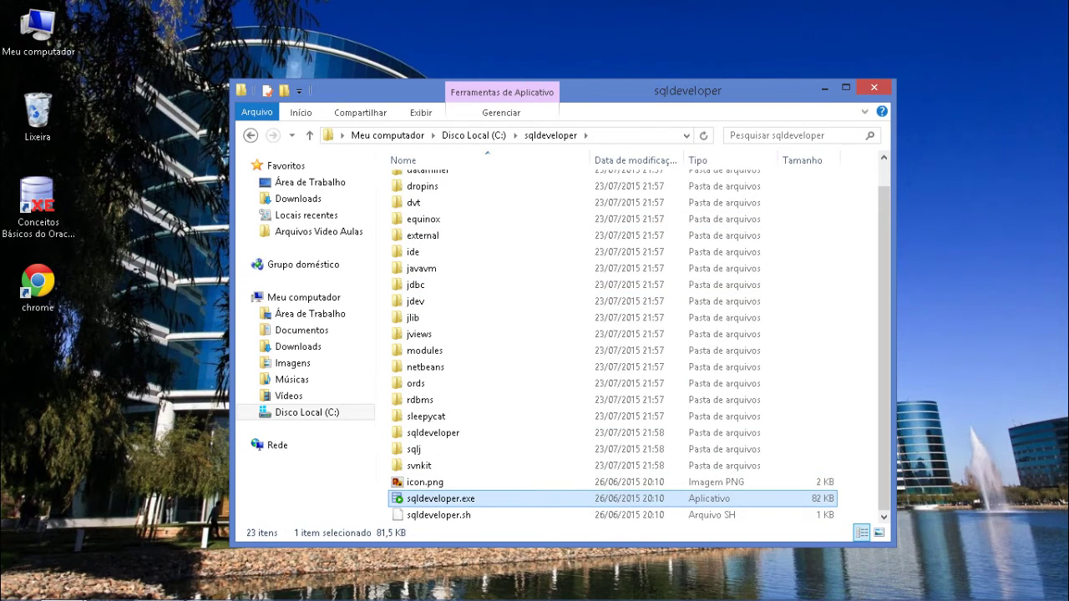
- Create a shortcut to sqldeveloper.exe with Criar atalho and place it on the desktop
right_click(445, 498)
left_click(496, 428)
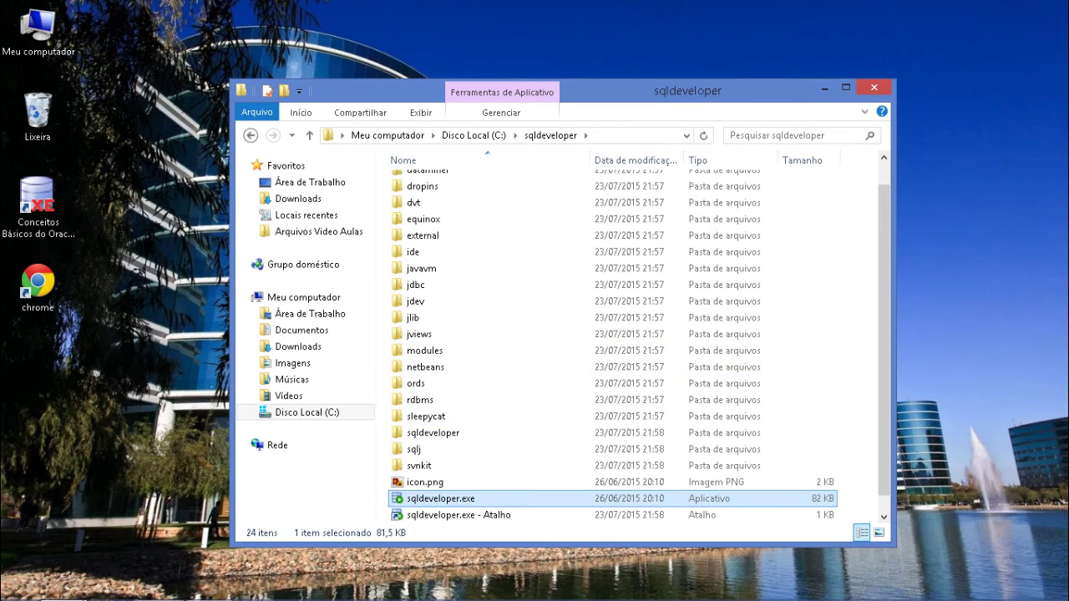
right_click(452, 499)
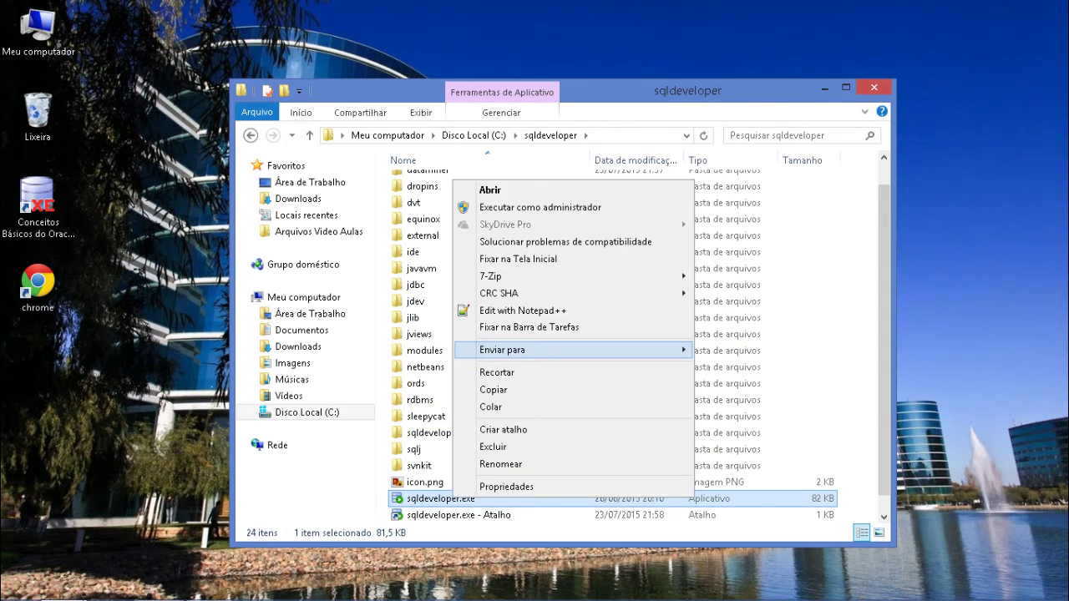
mouse_move(501, 350)
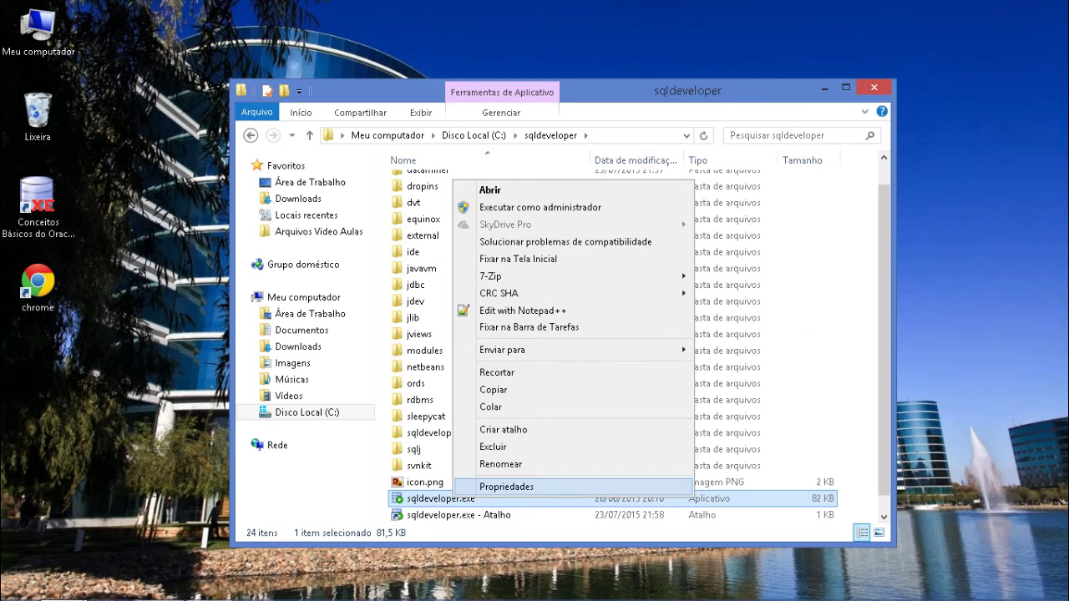
left_click_drag(459, 514, 38, 384)
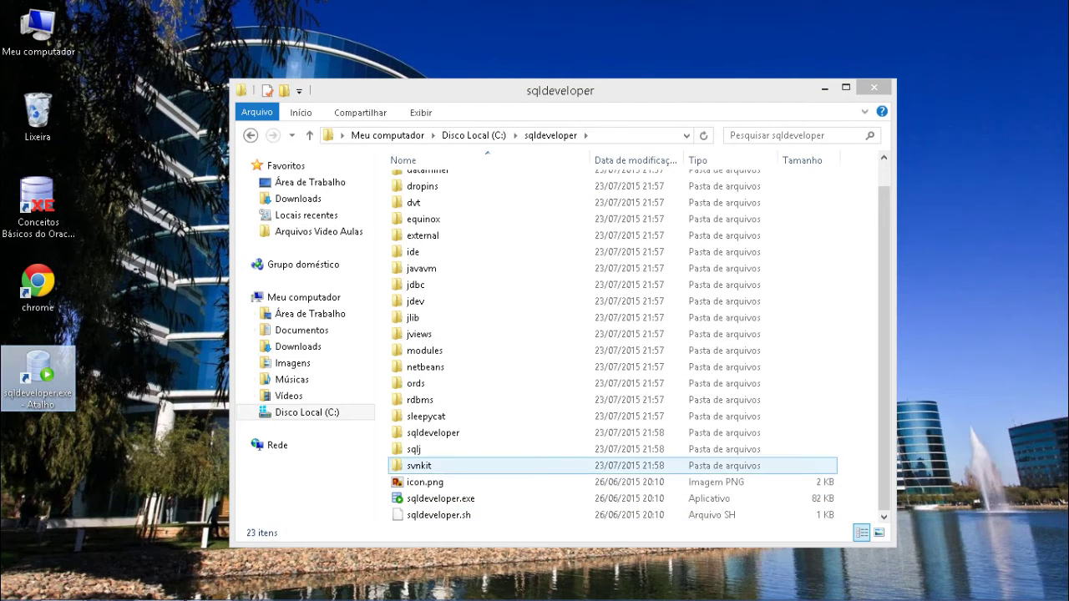
key("super+d")
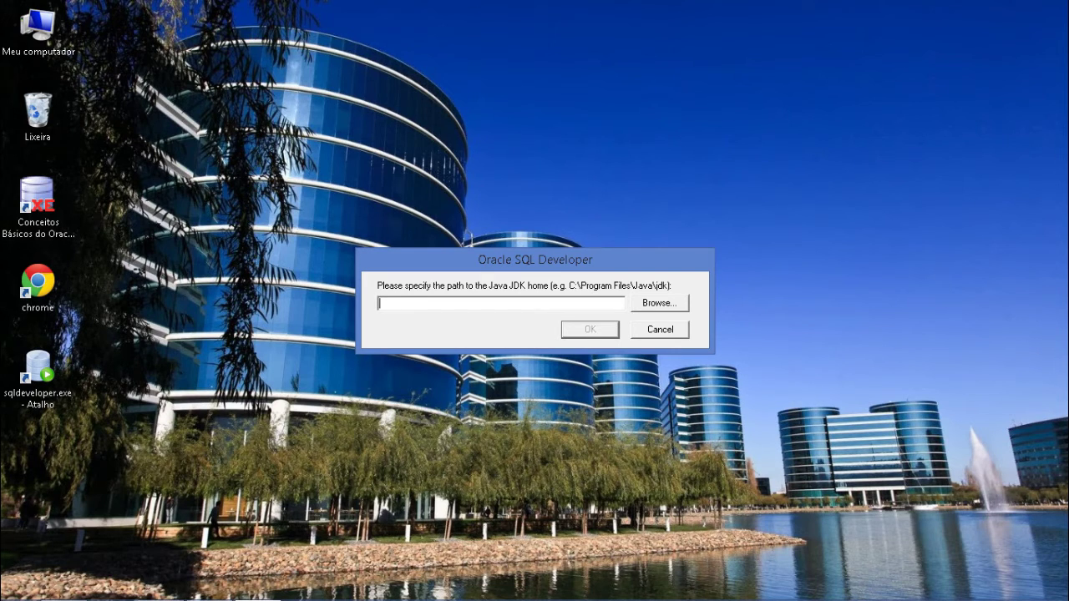
- Select C:\Program Files\Java\jdk1.8.0_45 as SQL Developer's JDK home via the folder browser
left_click(659, 303)
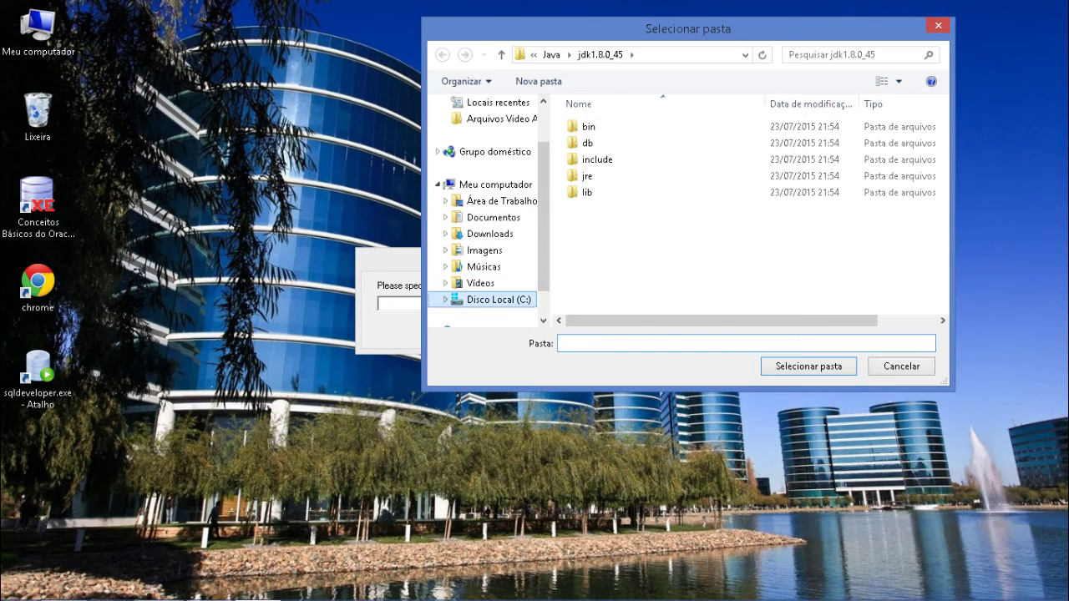
left_click(499, 300)
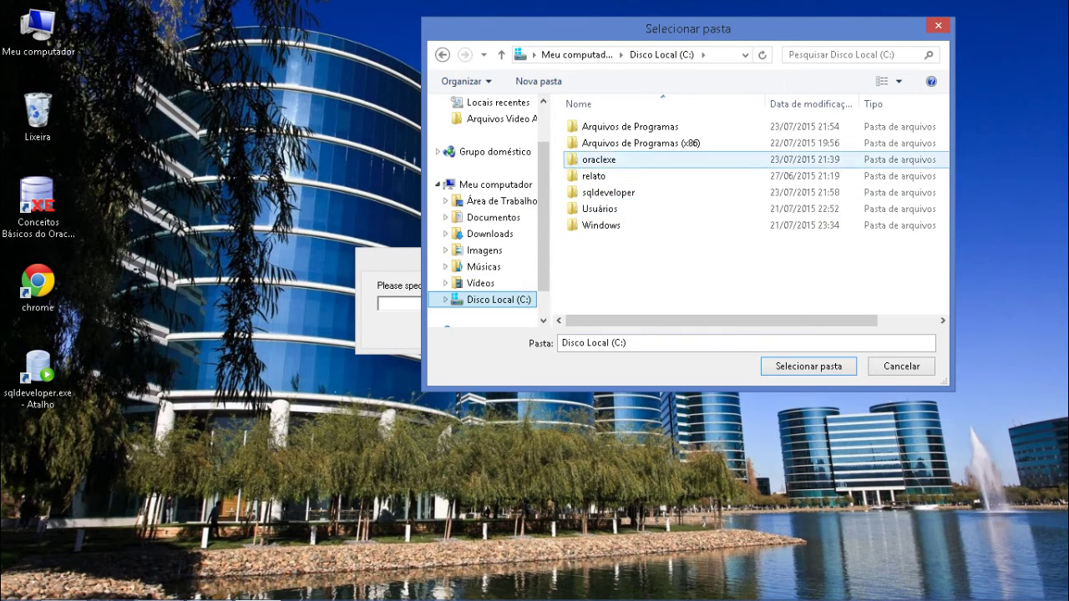
double_click(630, 126)
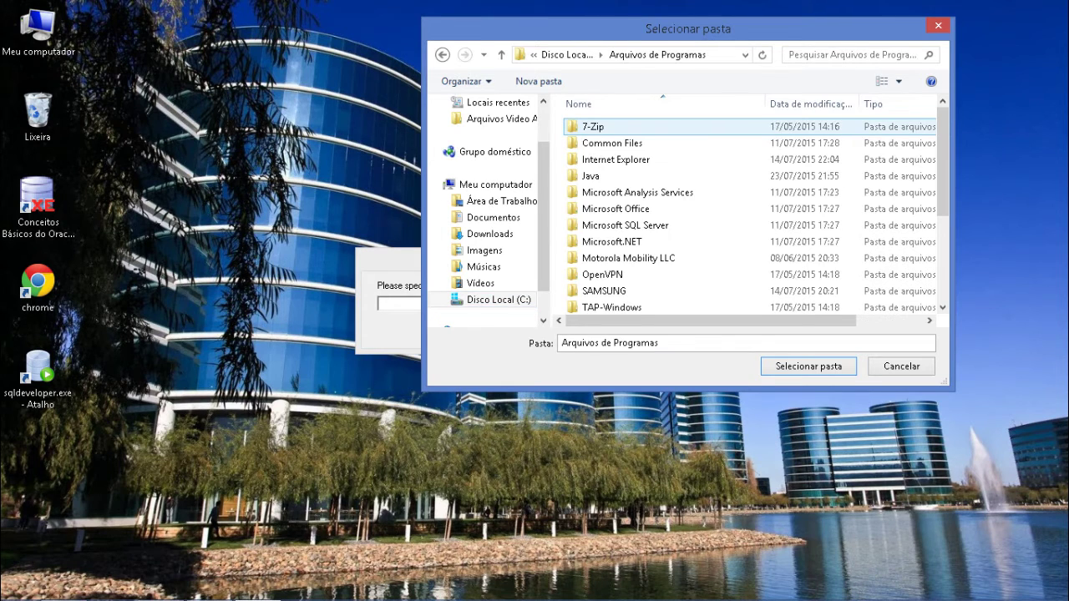
double_click(601, 175)
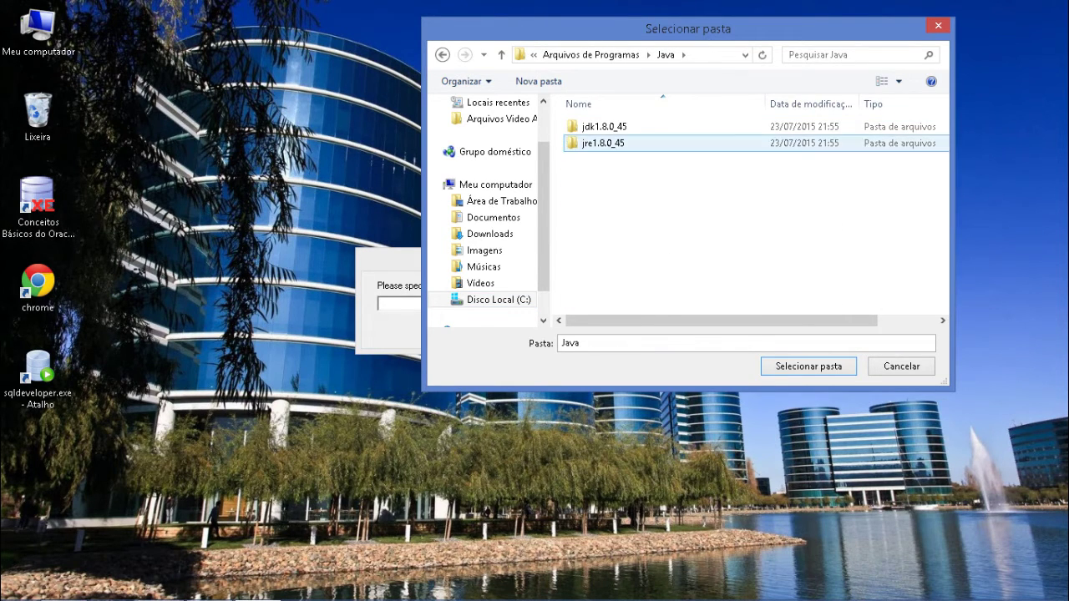
double_click(604, 126)
left_click(808, 366)
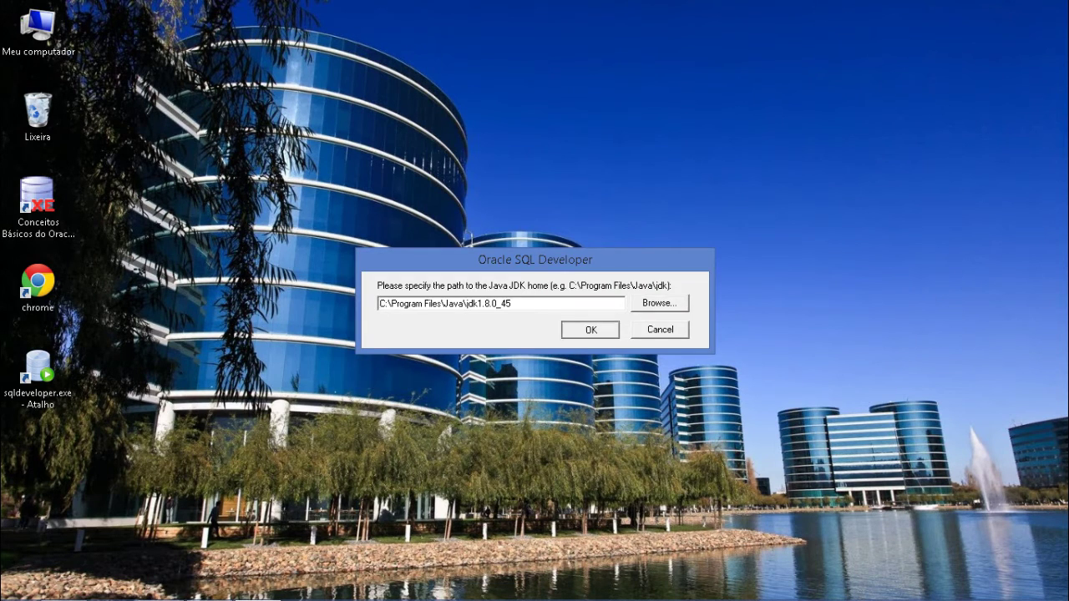
key("Return")
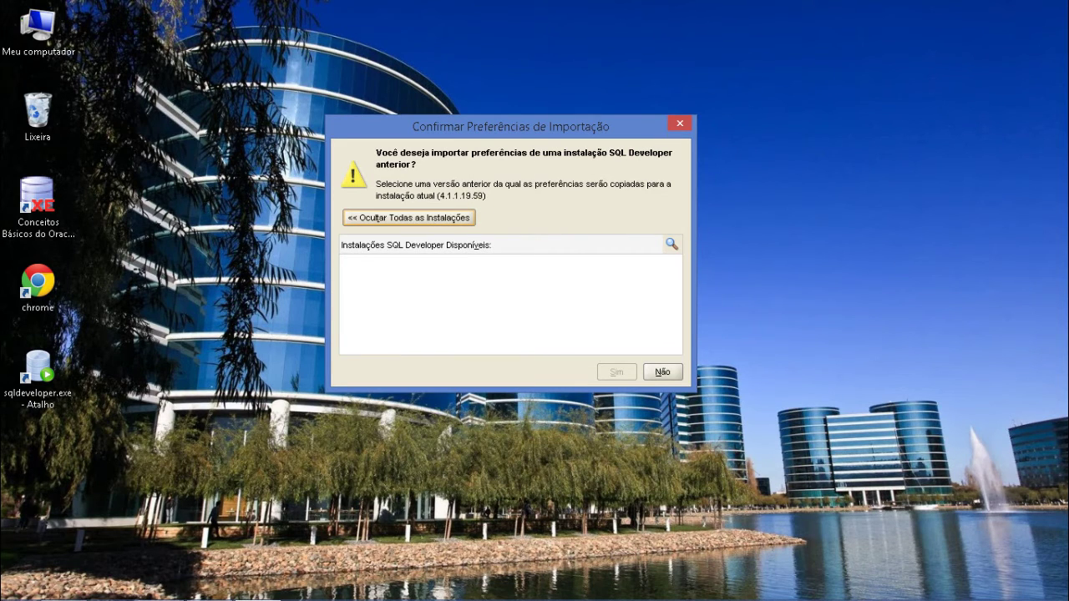
- Decline importing preferences from a previous installation so SQL Developer finishes starting
key("alt+n")
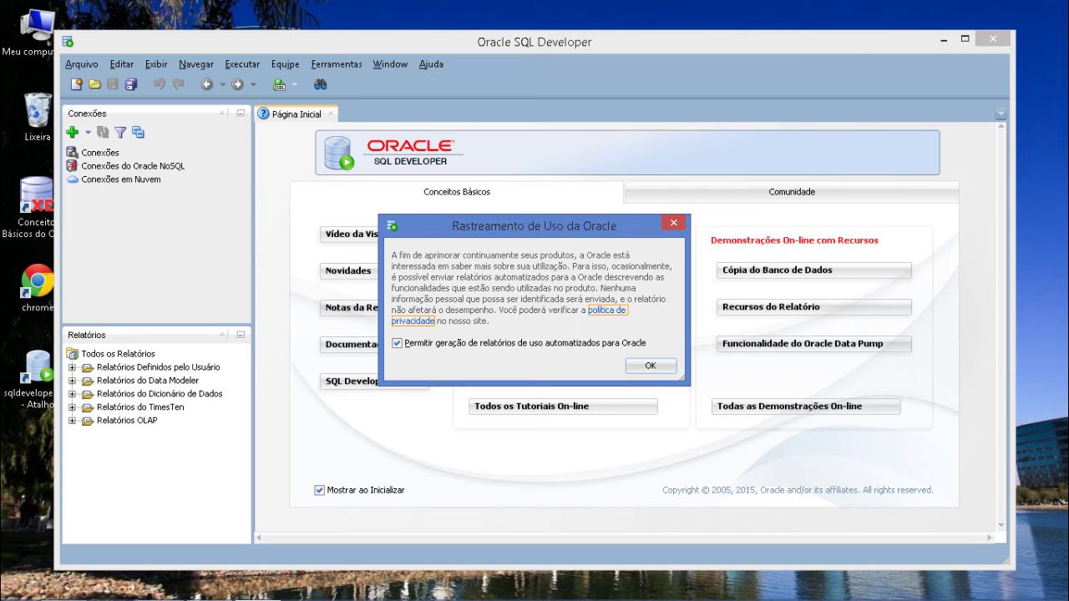
- Disable automatic usage reporting to Oracle and maximize the SQL Developer window
left_click(397, 342)
left_click(651, 366)
left_click(965, 38)
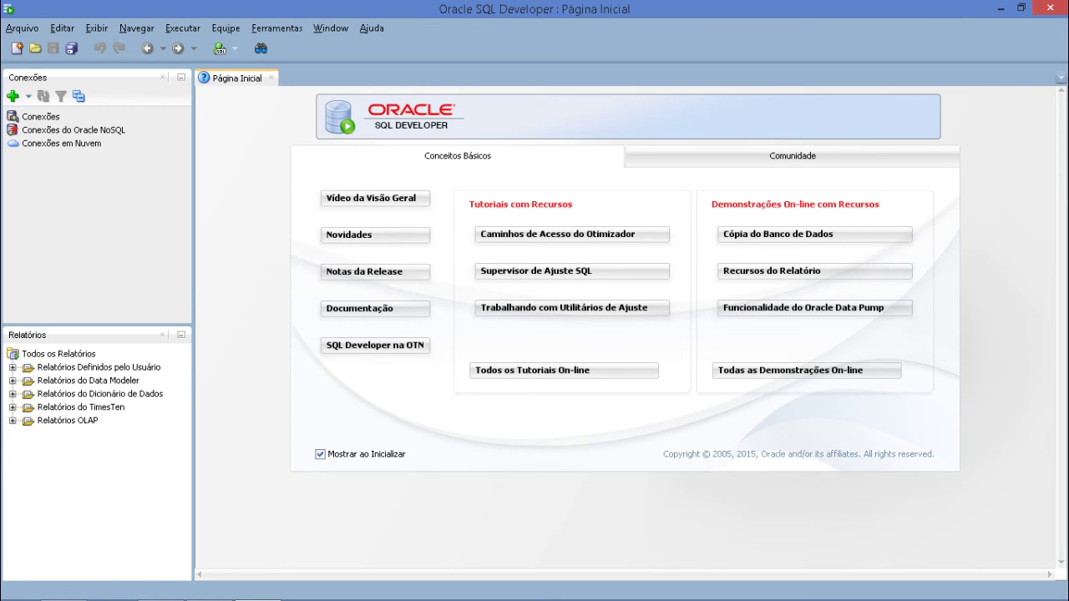
left_click(12, 96)
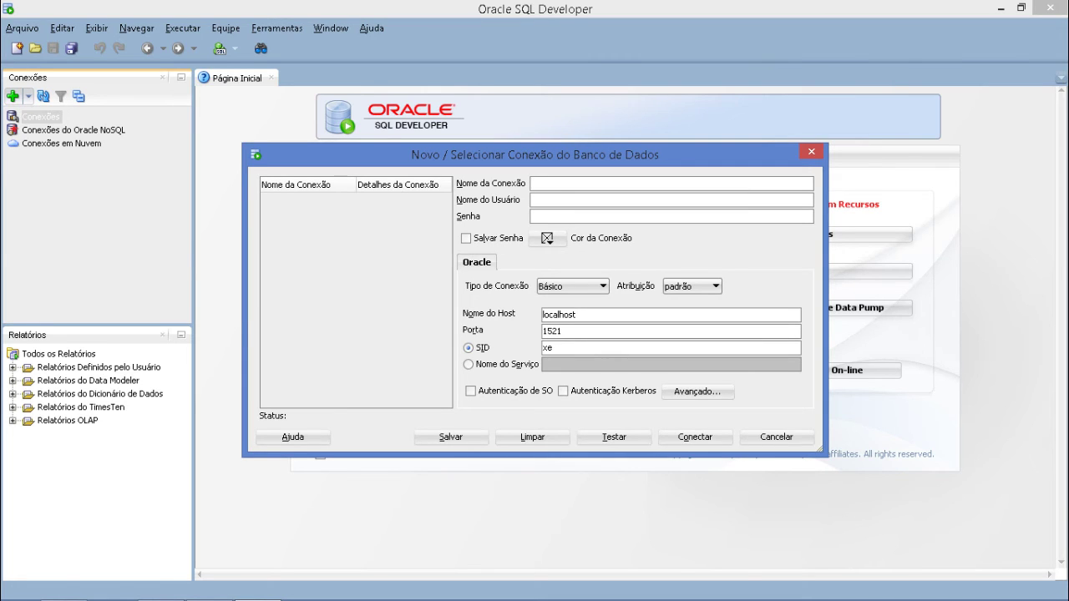
- Name the new connection Mercadinho with user name system and the account password
left_click_drag(535, 155, 488, 90)
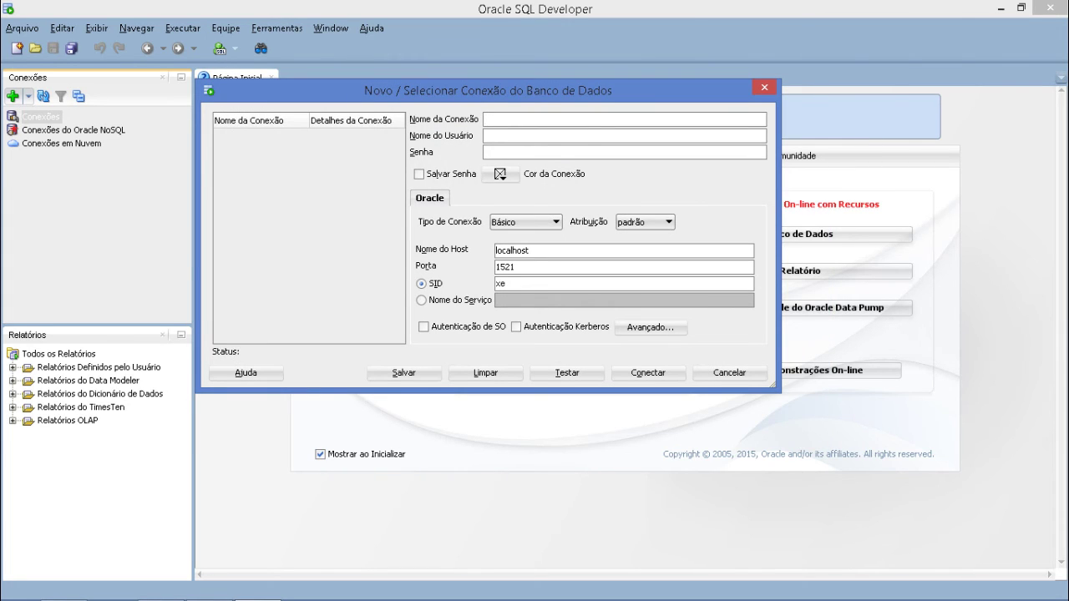
type("Mercadinho")
key("Tab")
type("system")
key("Tab")
type("oracle")
- Replace the host name localhost with 127.0.0.1
left_click(529, 251)
double_click(512, 251)
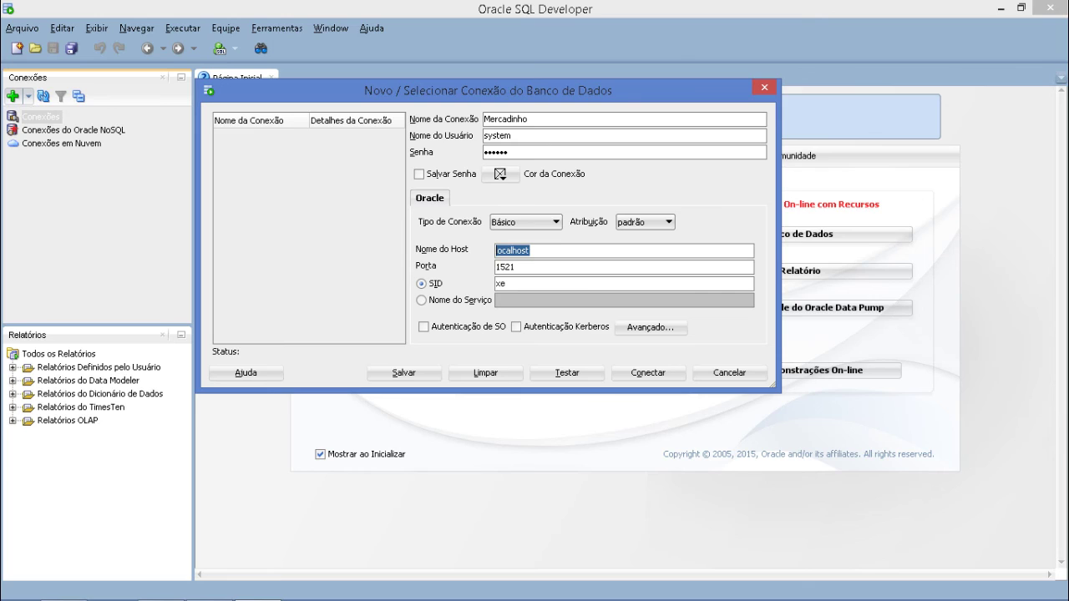
type("127.0.0.1")
key("ctrl+a")
- Keep the SID as xe and test the Mercadinho connection settings
left_click(507, 283)
key("shift+Left")
key("shift+Left")
key("Right")
key("alt+t")
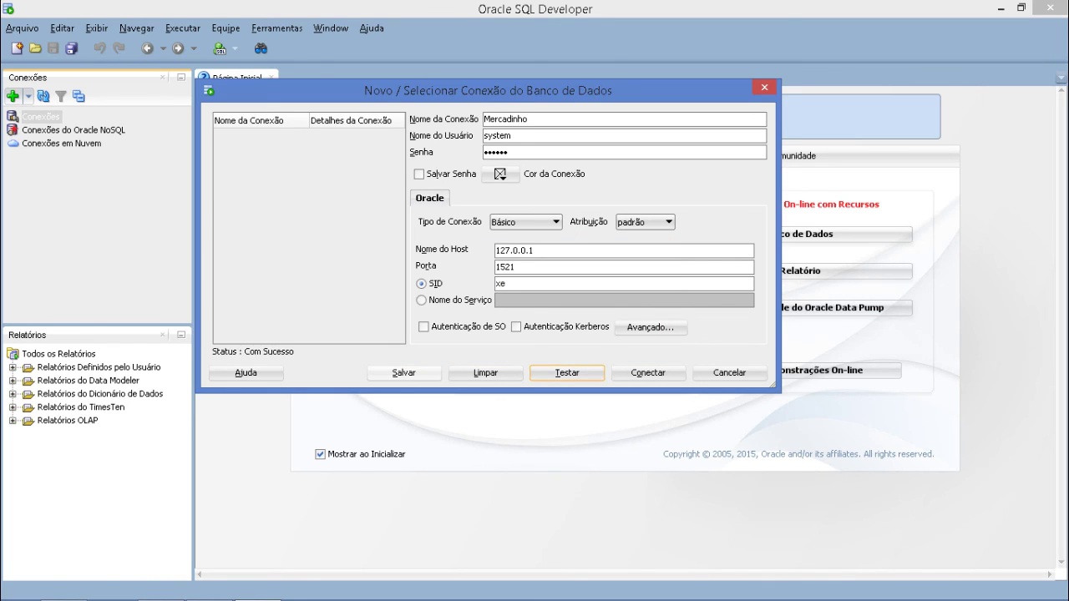
- Save Mercadinho, re-enter its password, and connect to the database
key("alt+s")
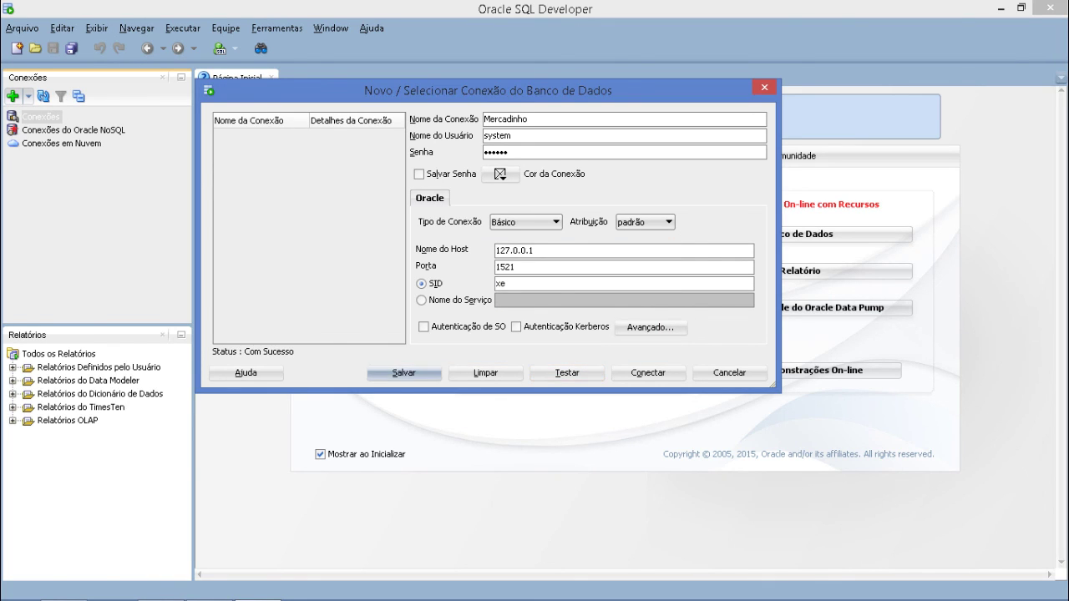
left_click(251, 133)
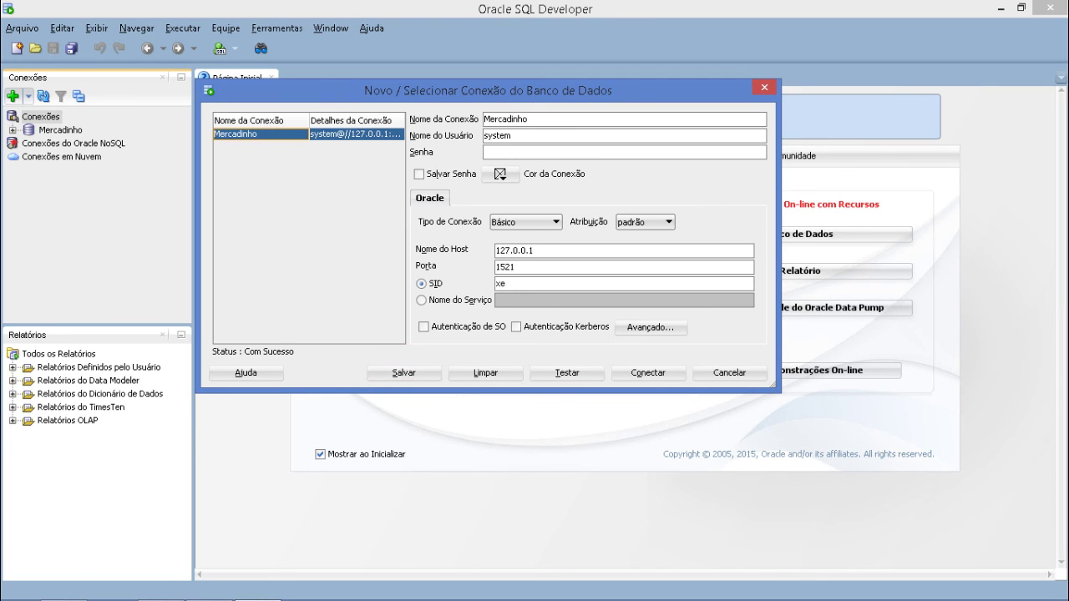
key("alt+t")
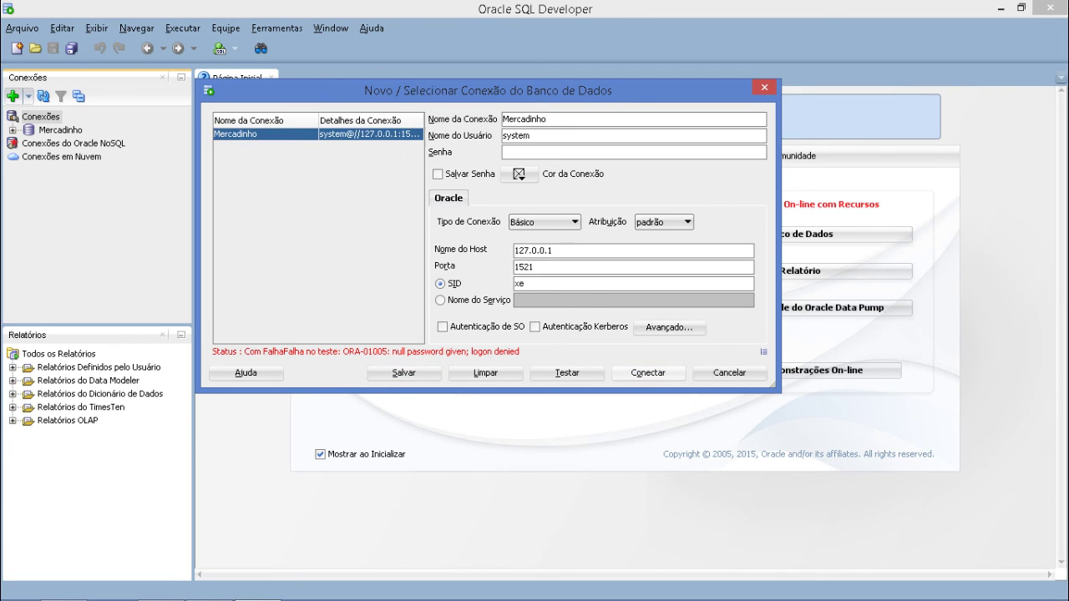
left_click(543, 152)
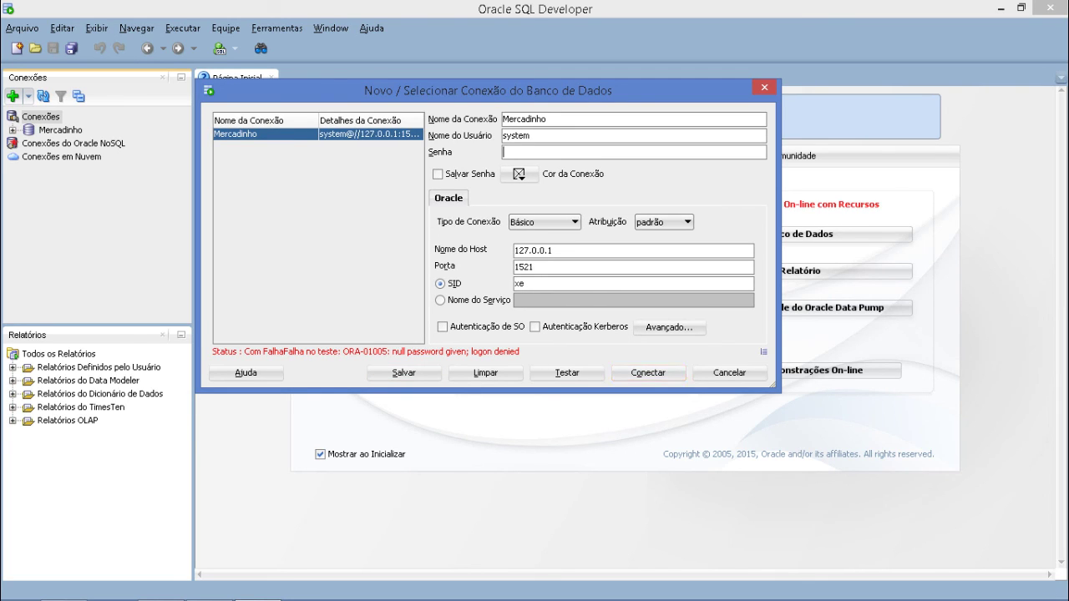
type("oracle")
left_click(648, 372)
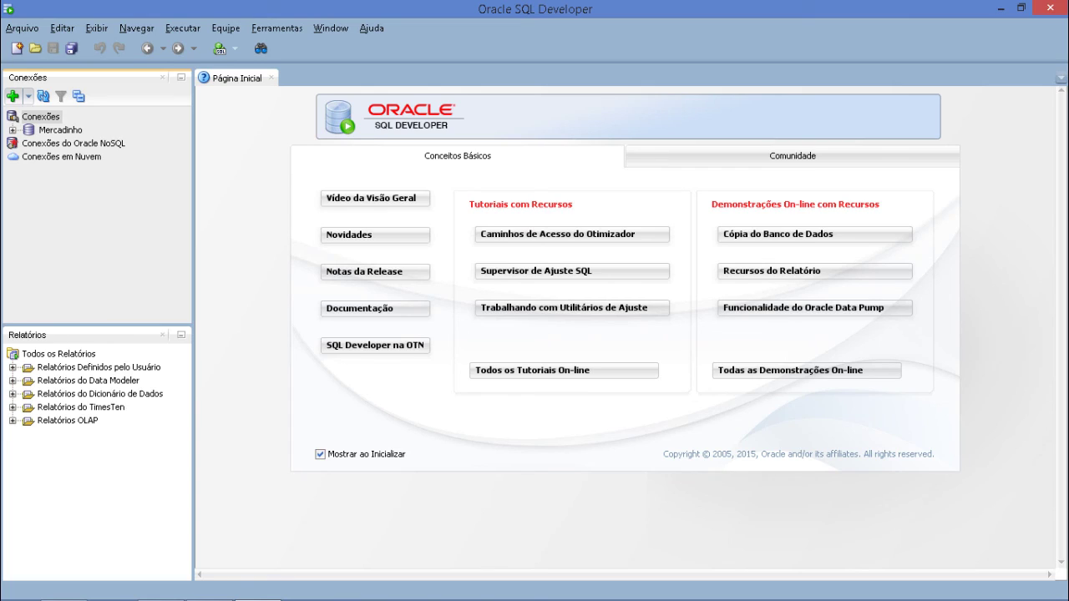